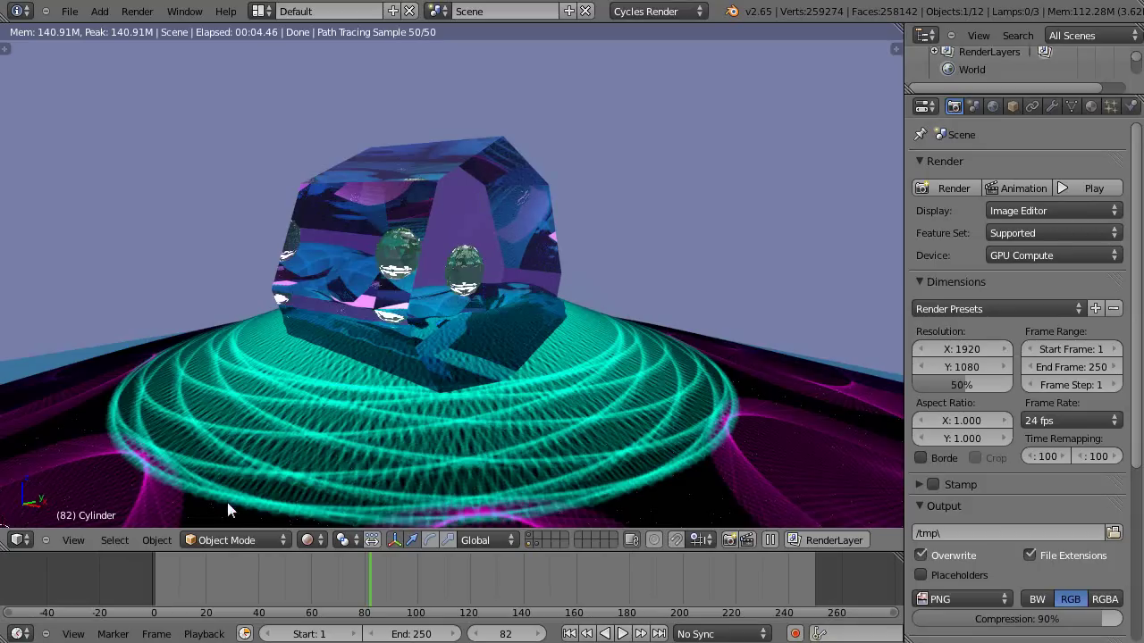
# Step: Switch the 3D viewport to Material shading
pyautogui.click(311, 540)
pyautogui.click(322, 441)
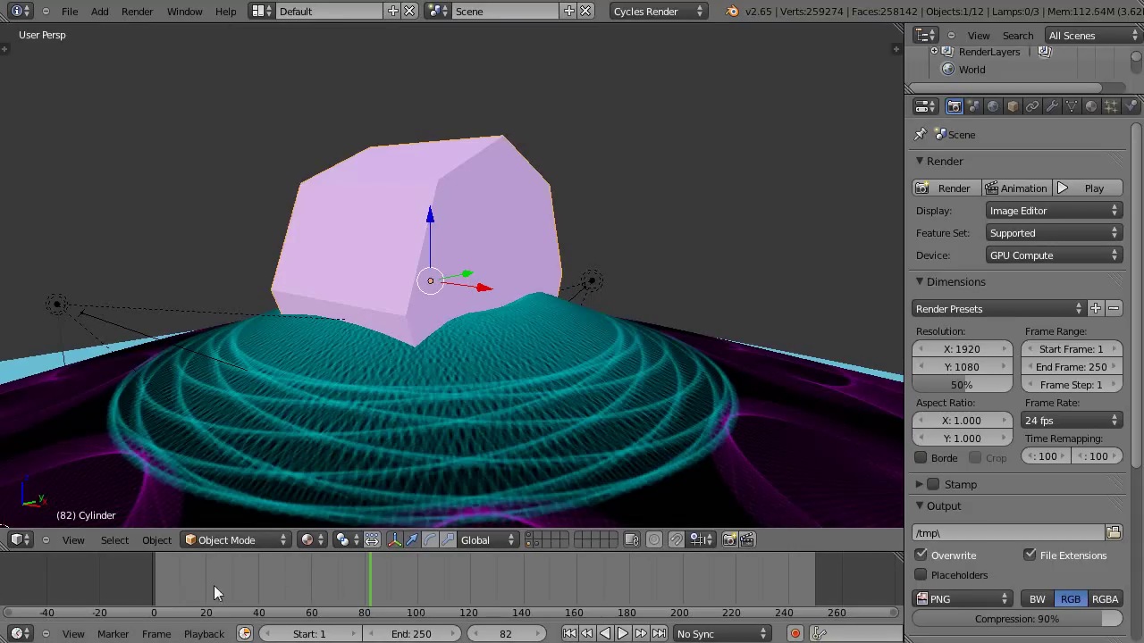
# Step: Insert a rotation keyframe on the cylinder at frame 1
pyautogui.click(155, 583)
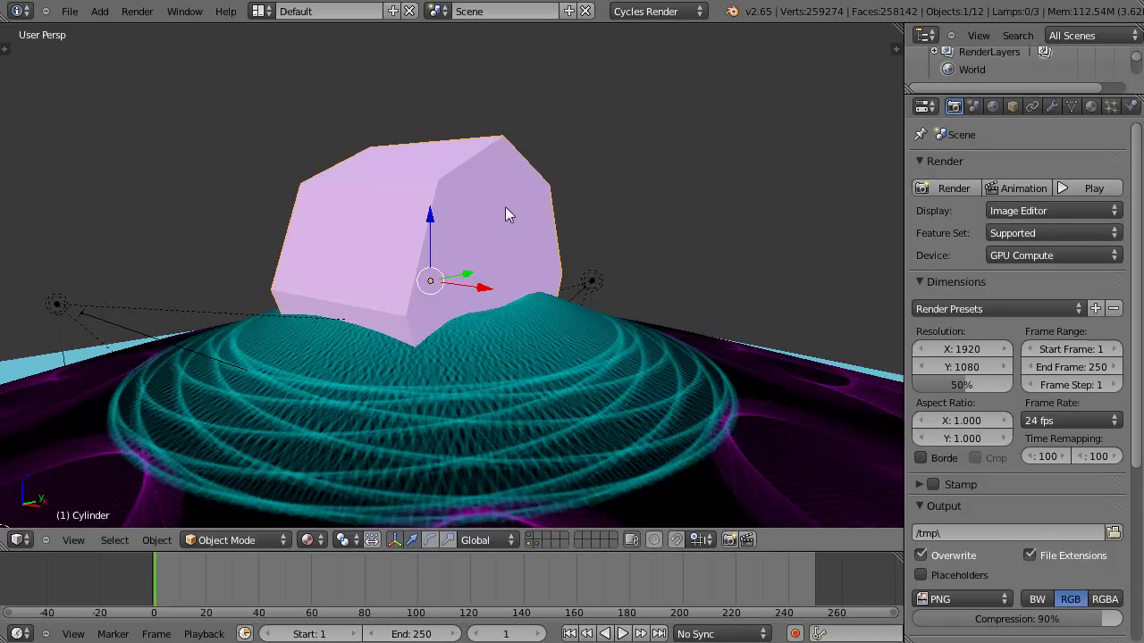
pyautogui.press('i')
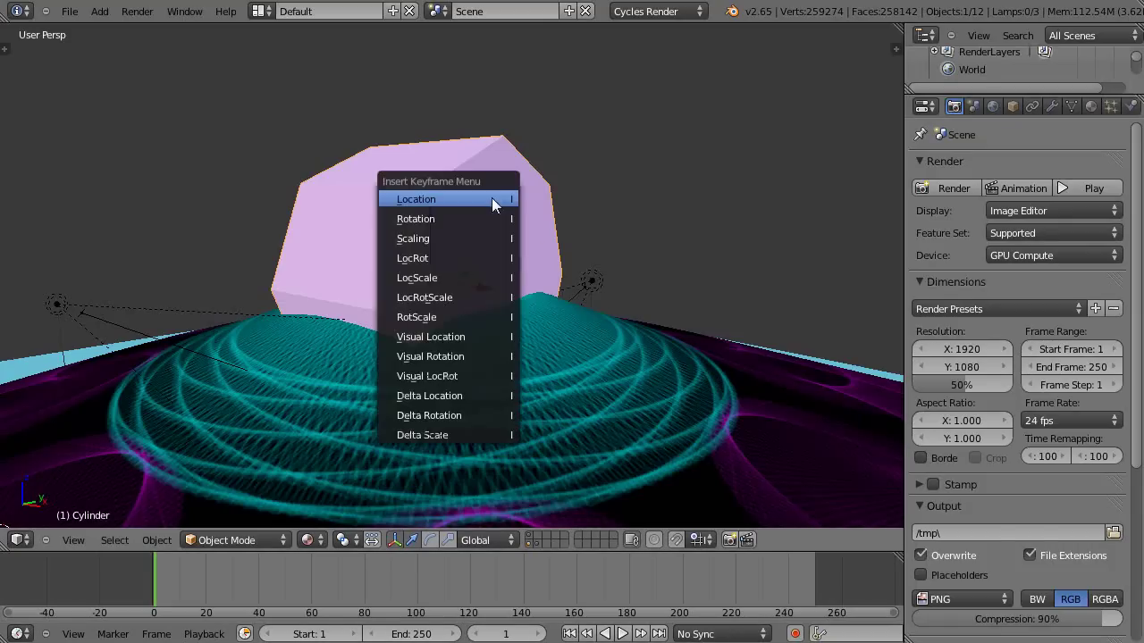
pyautogui.click(429, 219)
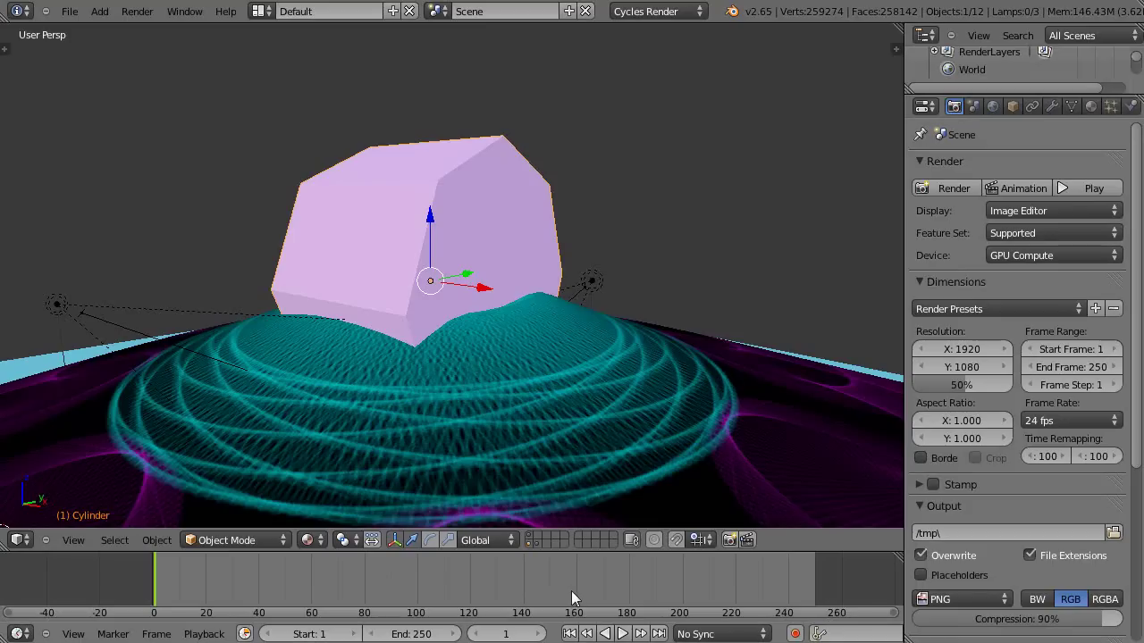
# Step: At frame 140, rotate the cylinder about the Z axis and insert a rotation keyframe
pyautogui.click(525, 587)
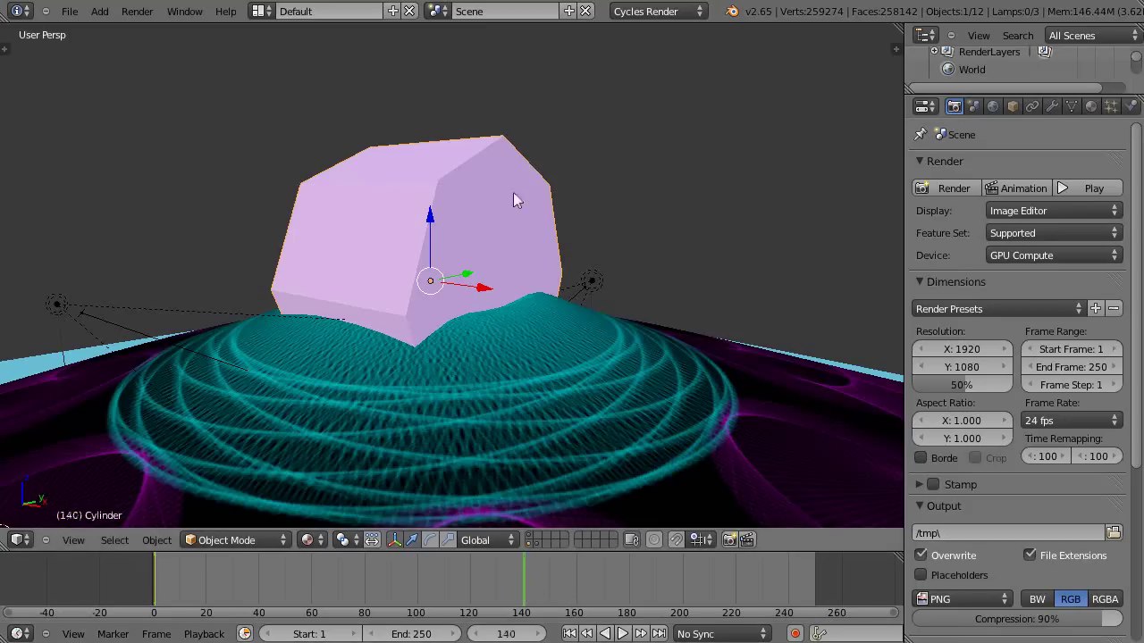
pyautogui.press('r')
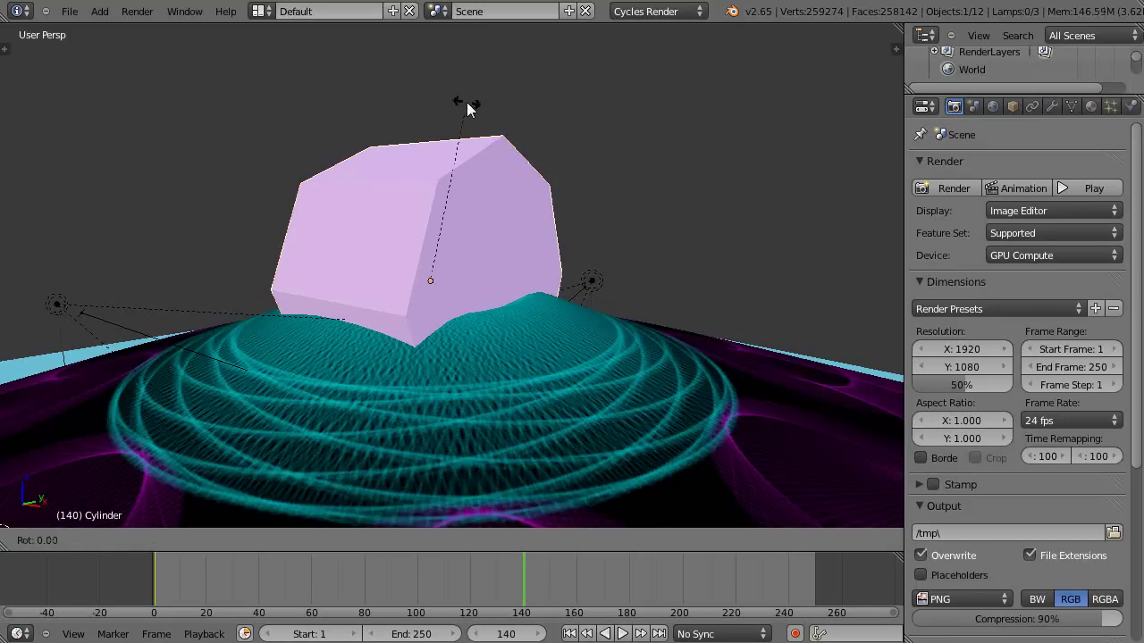
pyautogui.press('z')
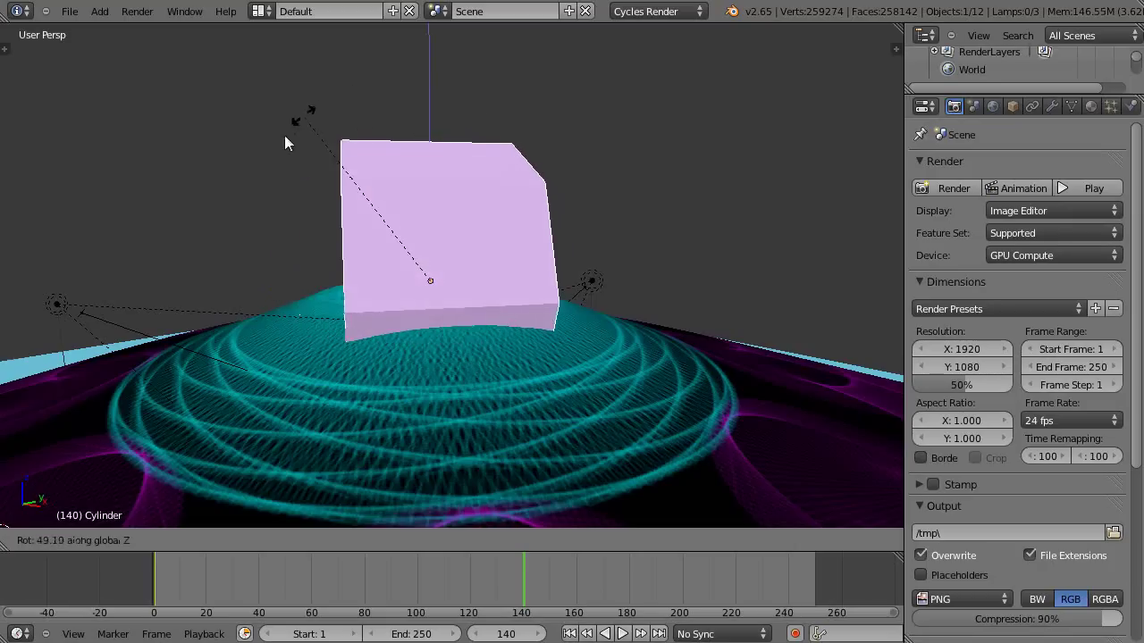
pyautogui.click(404, 309)
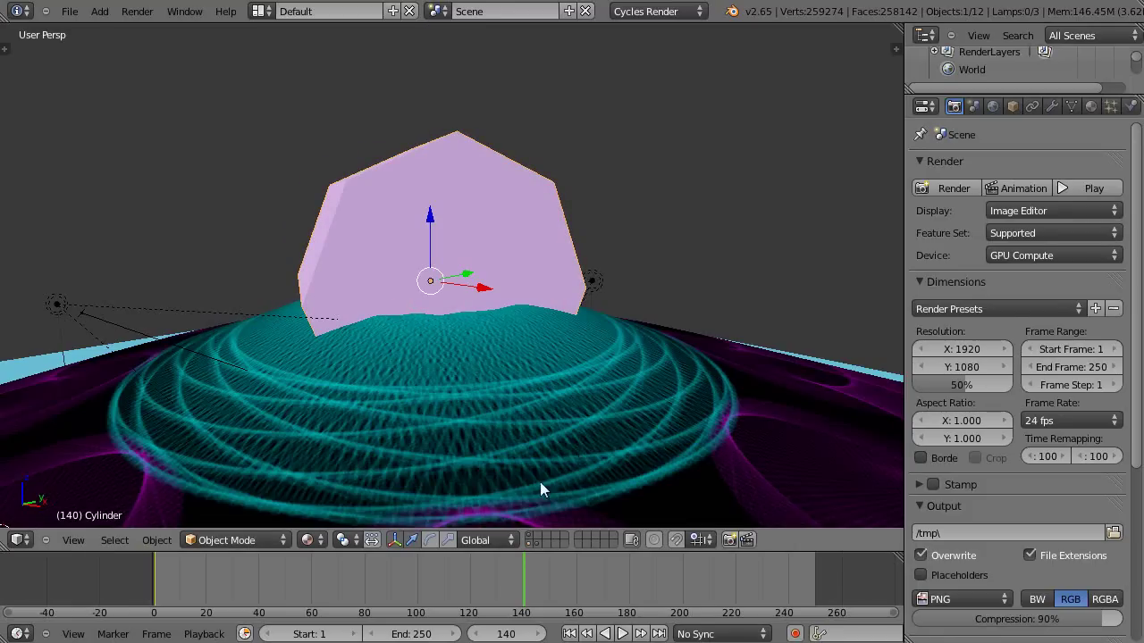
pyautogui.press('i')
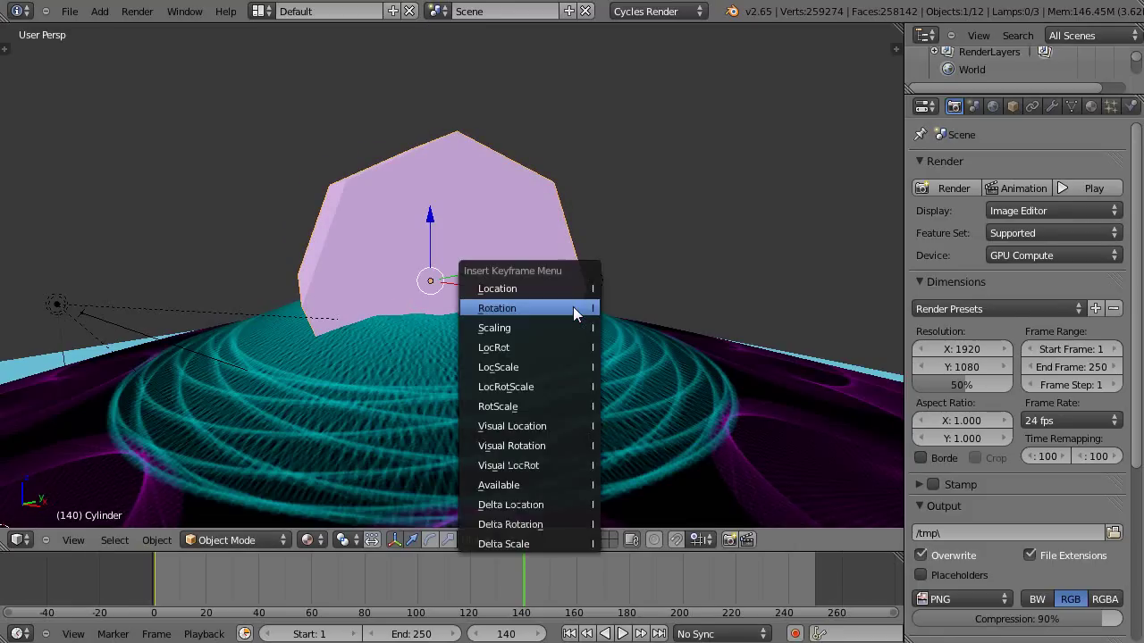
pyautogui.click(577, 307)
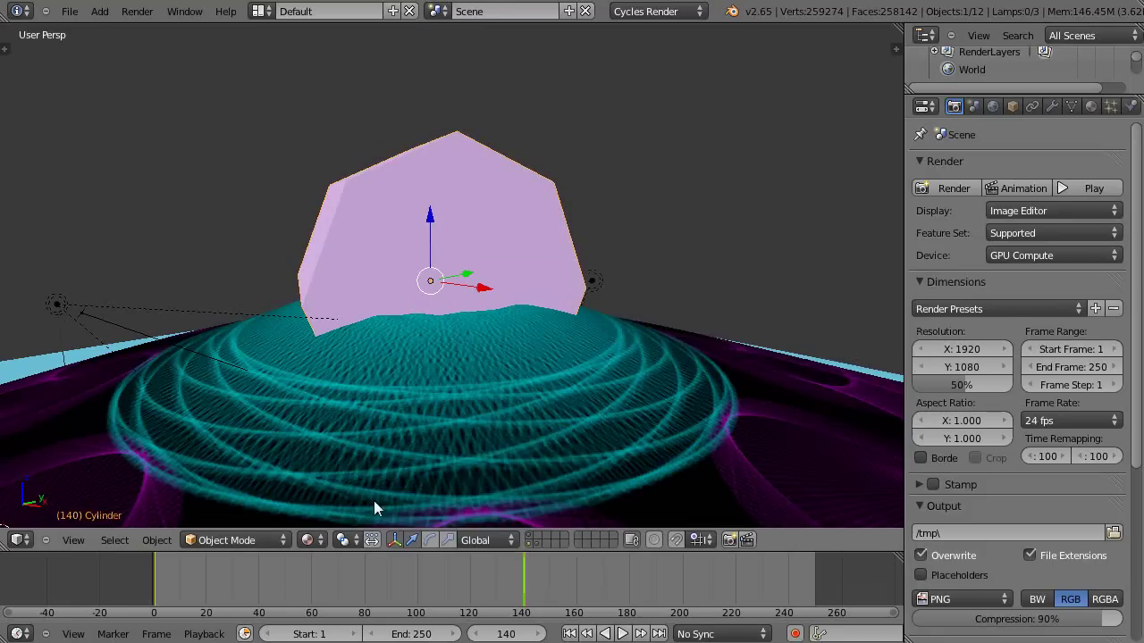
# Step: Play the animation from frame 1 to preview the rotation, then stop playback
pyautogui.click(157, 578)
pyautogui.hotkey('alt', 'a')
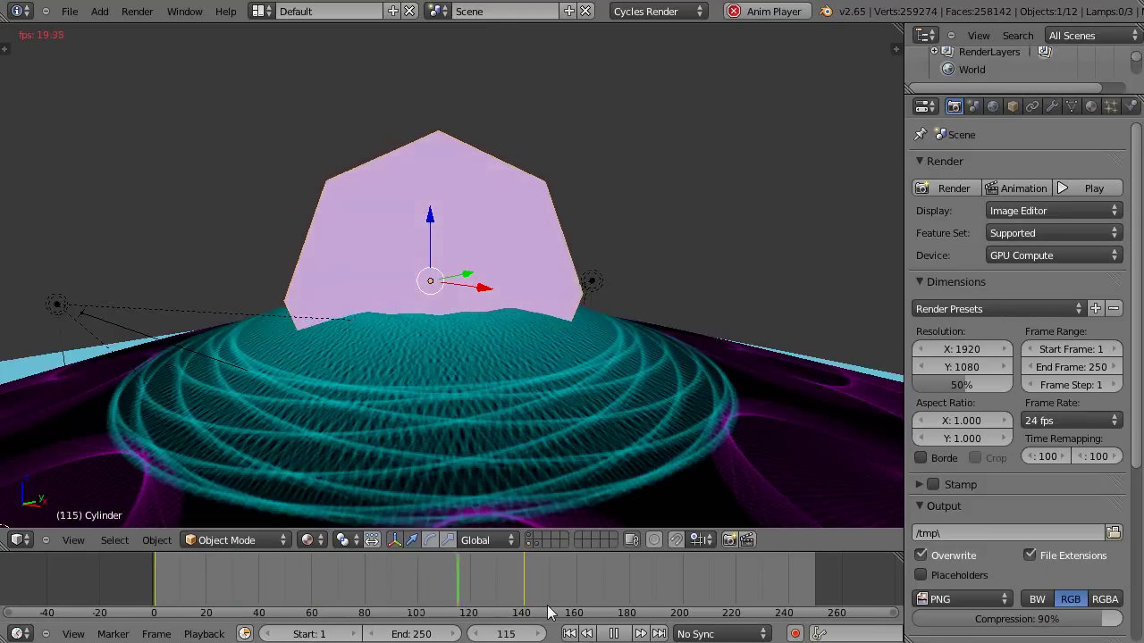
pyautogui.press('Escape')
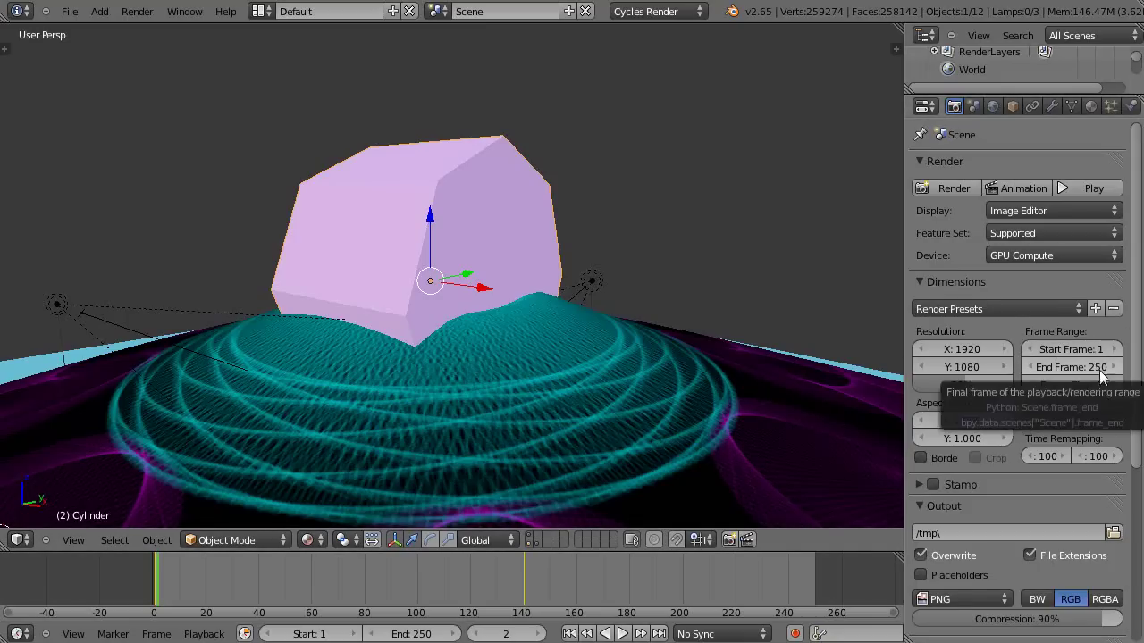
# Step: Drag the end frame down from 250 and set the frame rate to 29.97 fps
pyautogui.moveTo(1097, 370); pyautogui.dragTo(1074, 367)
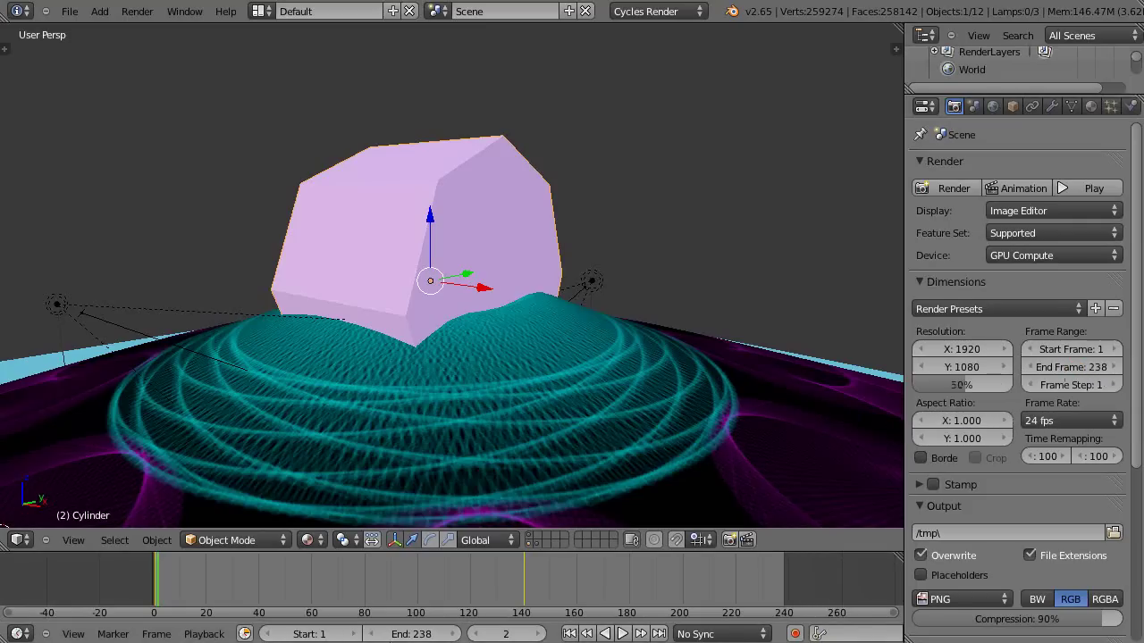
pyautogui.moveTo(427, 634); pyautogui.dragTo(372, 633)
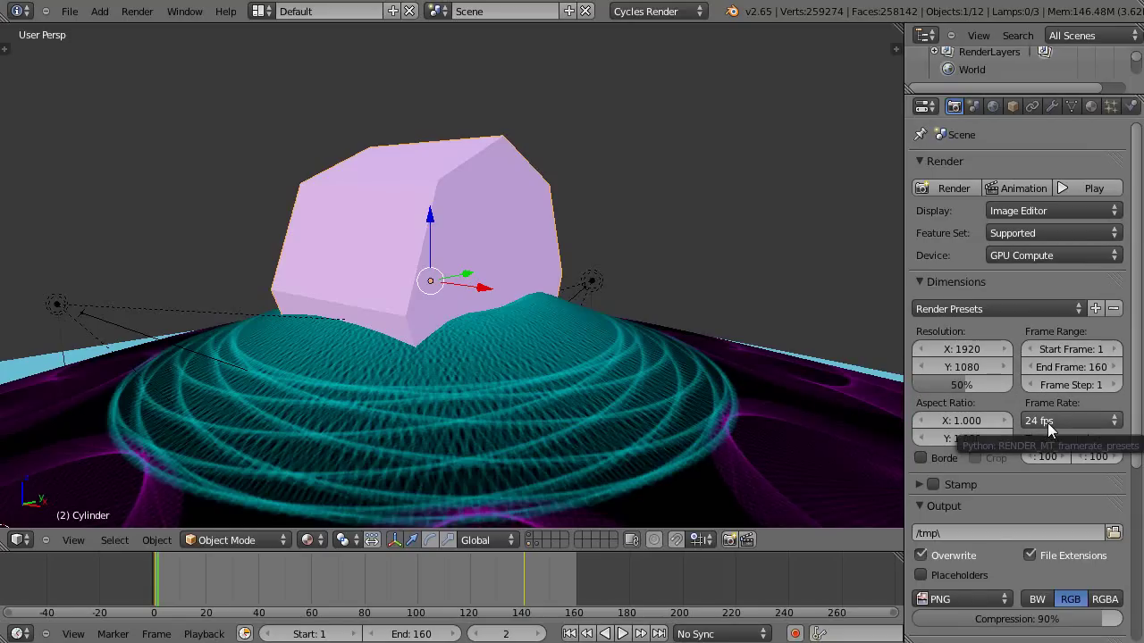
pyautogui.click(1113, 423)
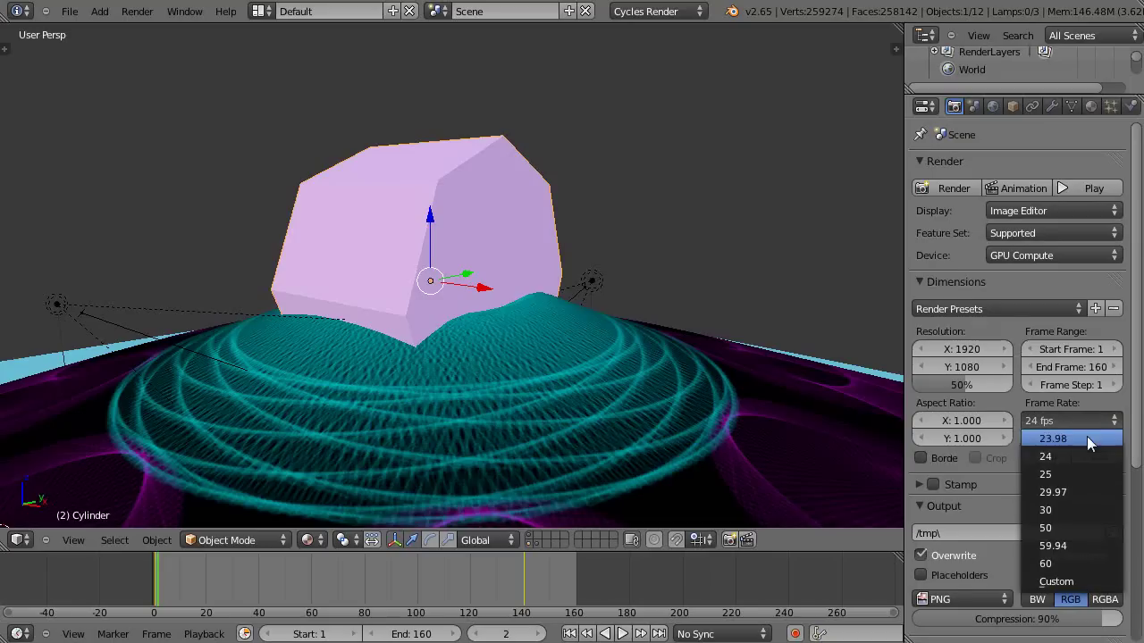
pyautogui.click(1058, 492)
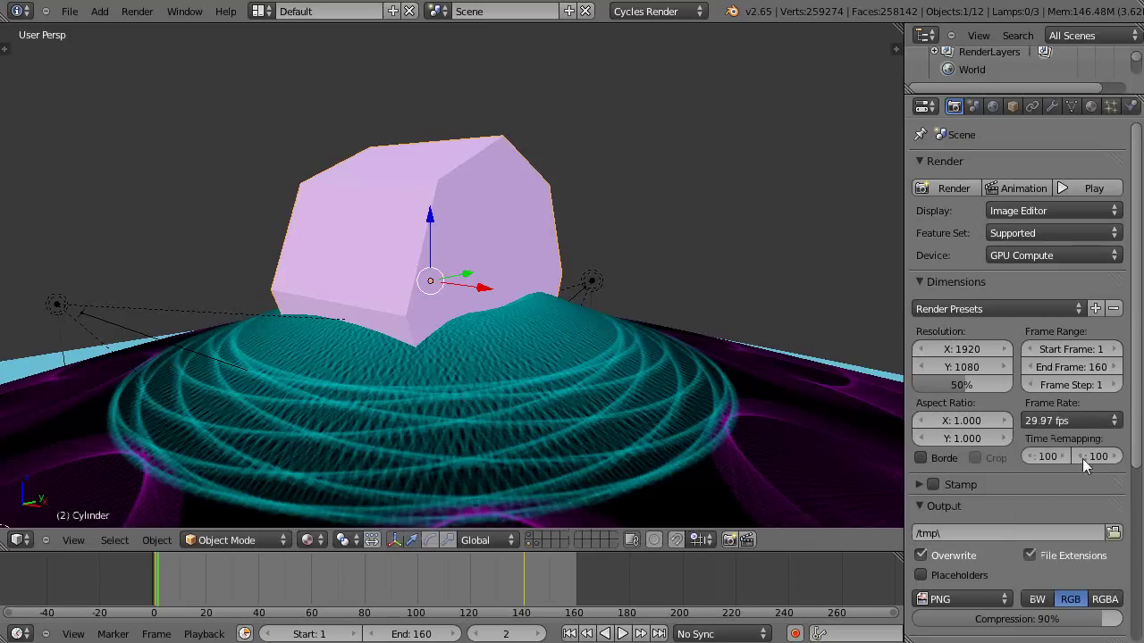
# Step: Set the scene's end frame to exactly 140
pyautogui.click(525, 598)
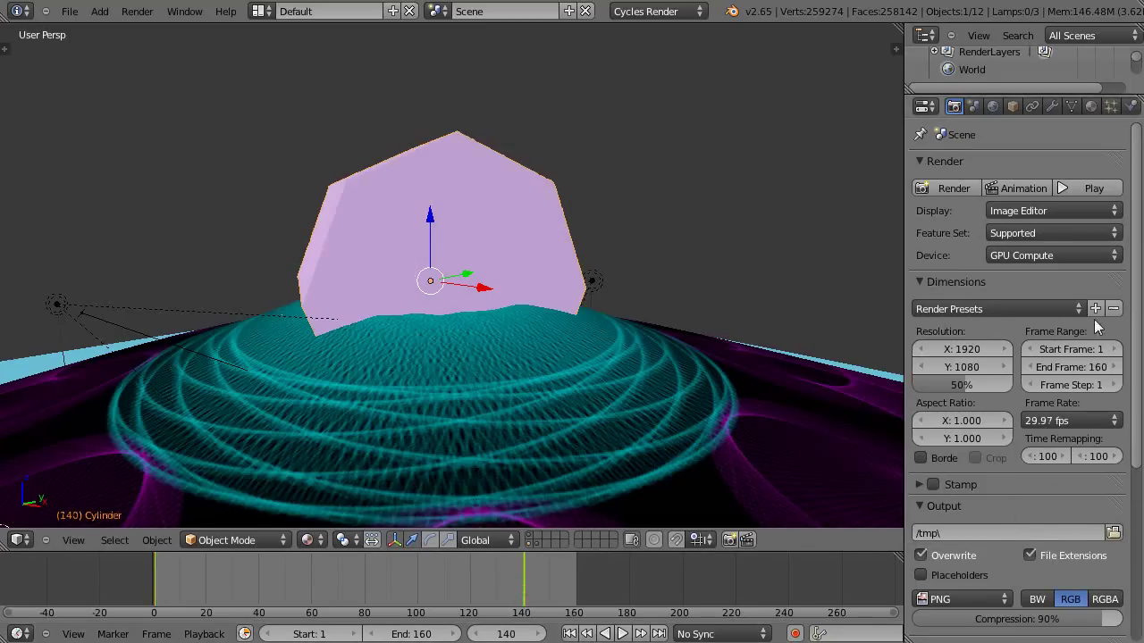
pyautogui.click(1096, 367)
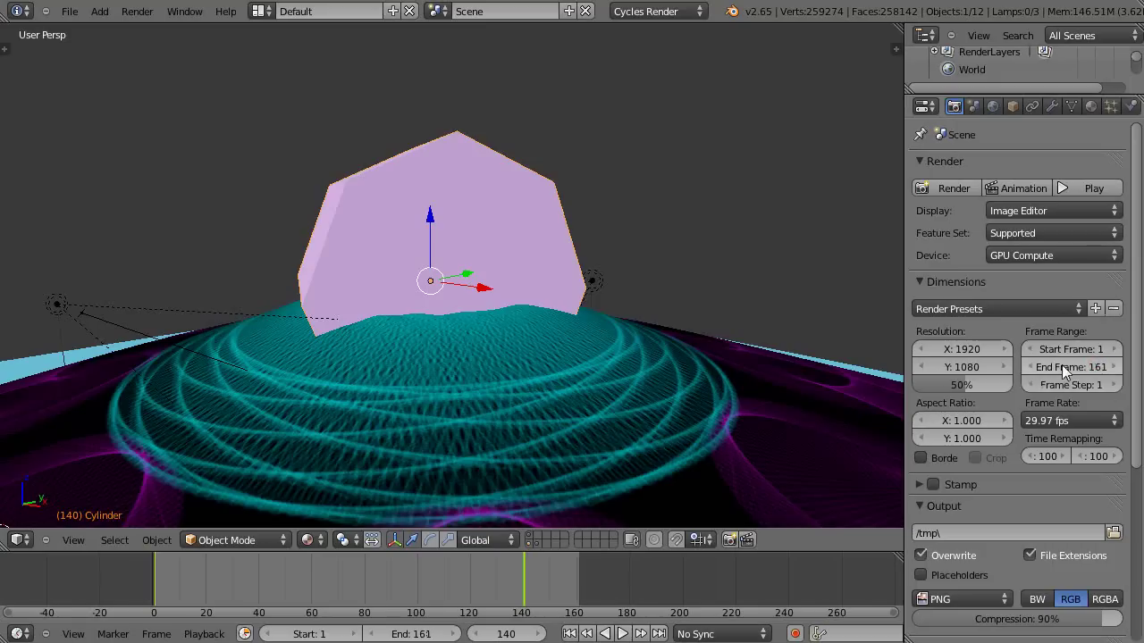
pyautogui.click(1065, 368)
pyautogui.write('140')
pyautogui.press('Return')
# Step: Scroll through the Render properties to review the Dimensions and Output settings
pyautogui.scroll(-6, 1058, 445)
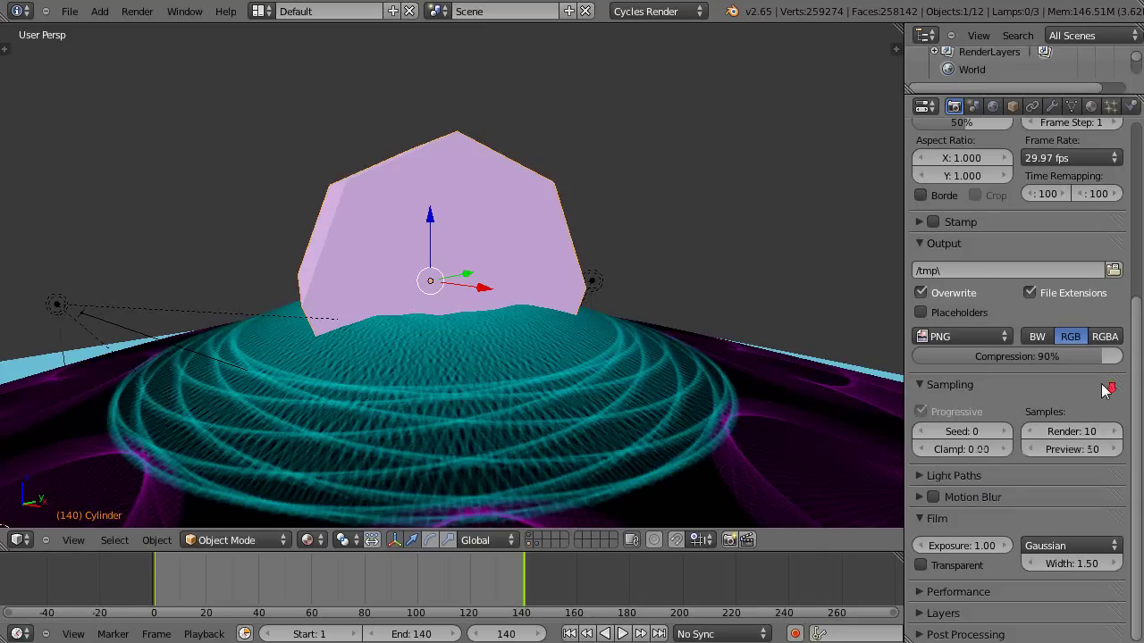
pyautogui.scroll(2, 1072, 398)
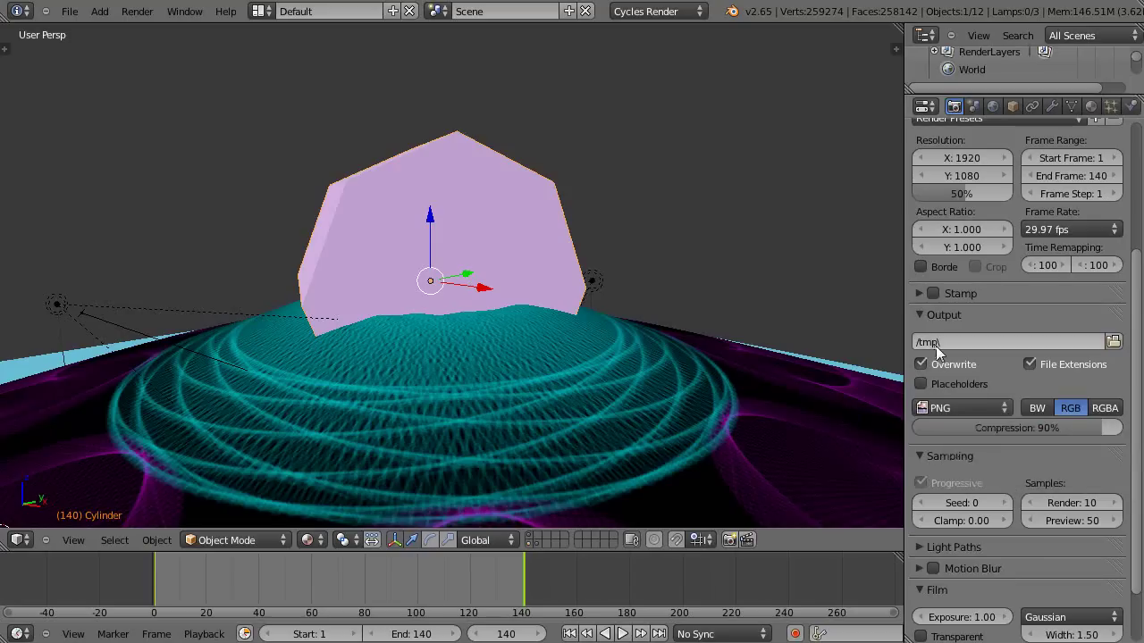
# Step: Change the render output file format from PNG to AVI JPEG
pyautogui.click(959, 411)
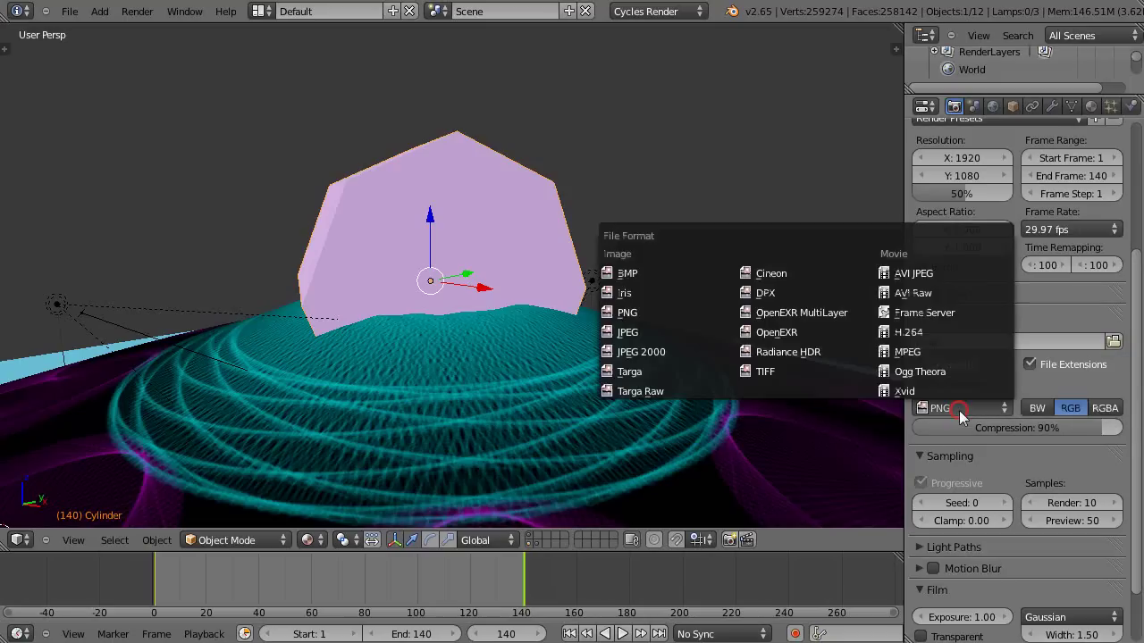
pyautogui.click(920, 272)
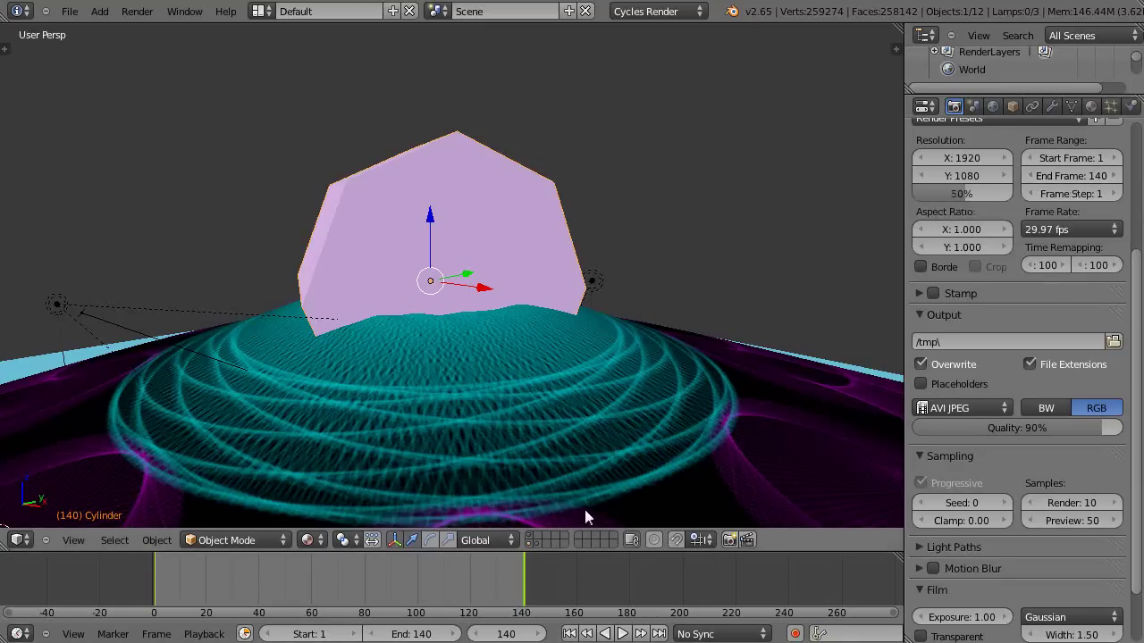
pyautogui.scroll(5, 1093, 256)
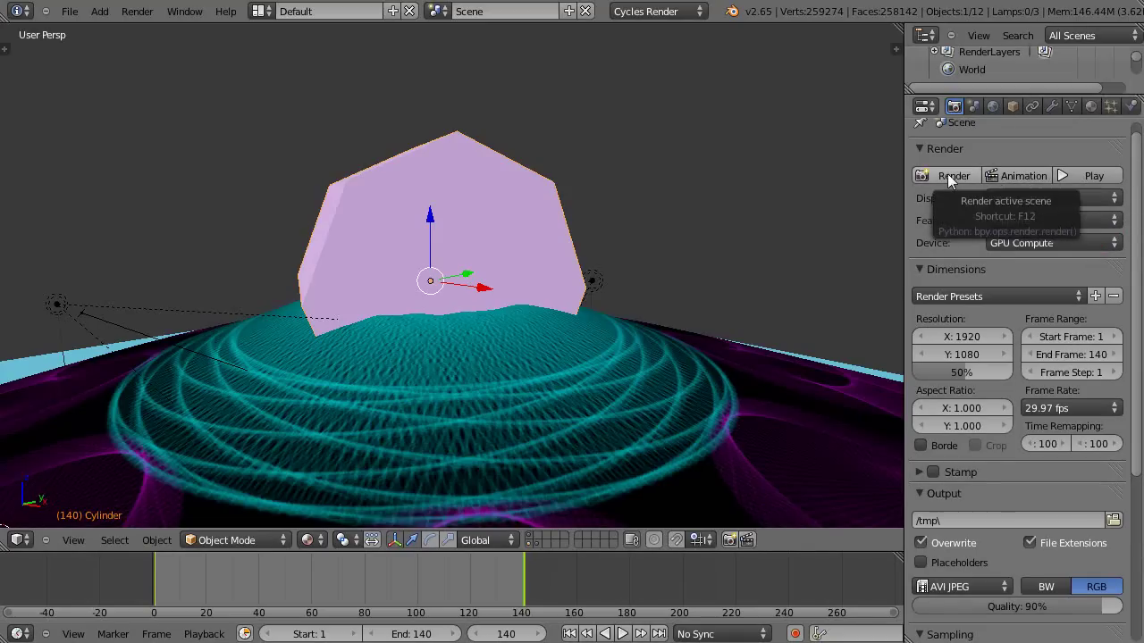
# Step: Go to frame 88, start a trial animation render, then cancel it
pyautogui.click(385, 581)
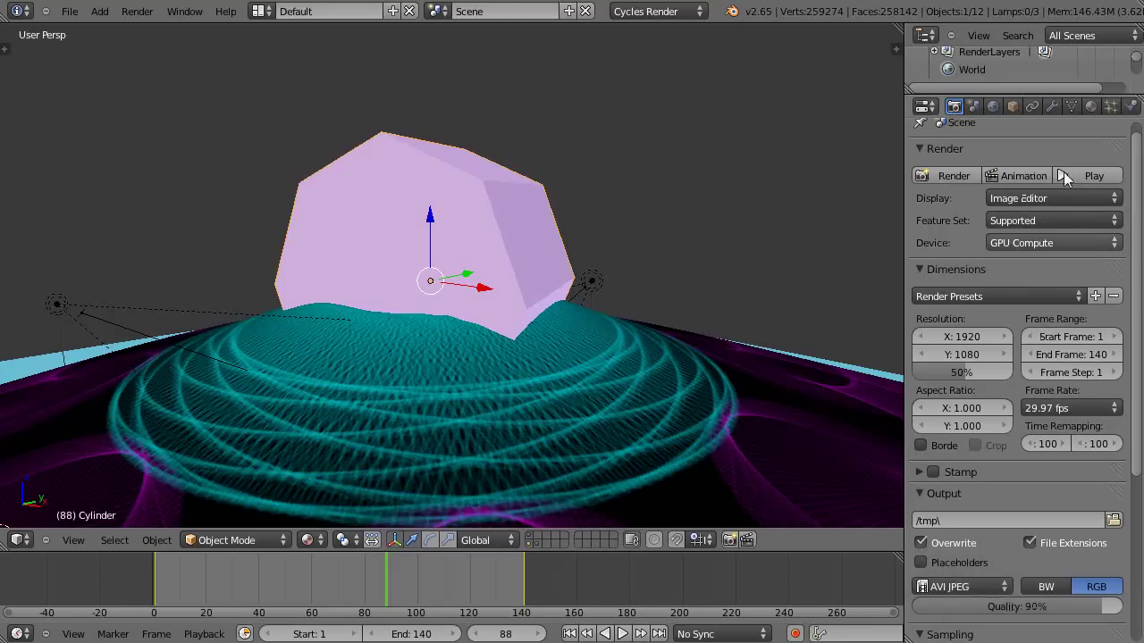
pyautogui.click(1026, 176)
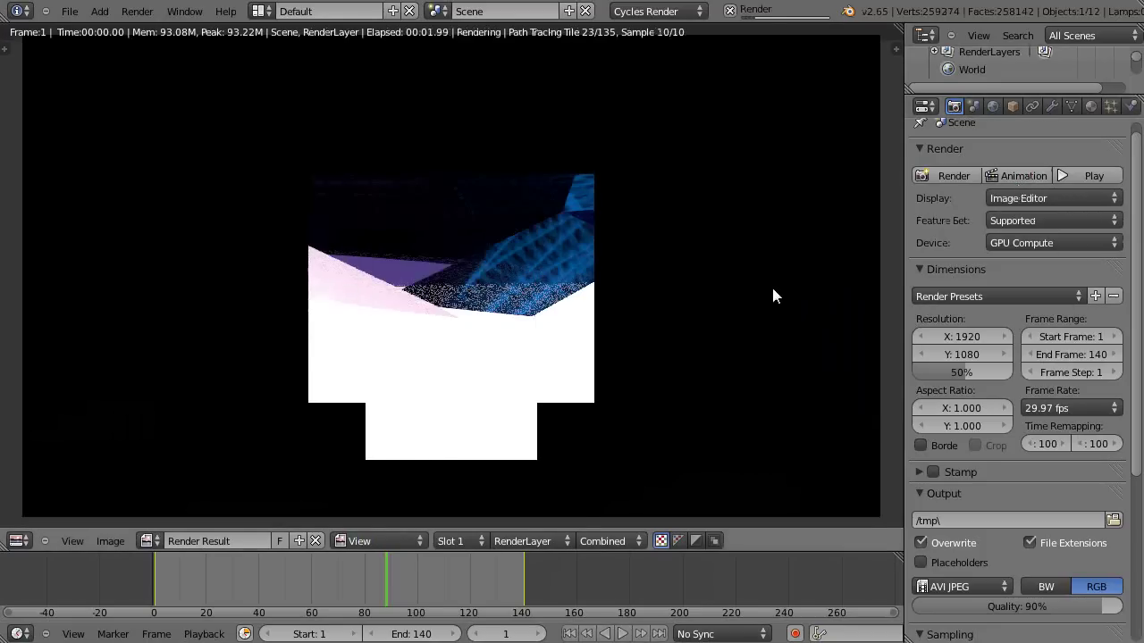
pyautogui.press('Escape')
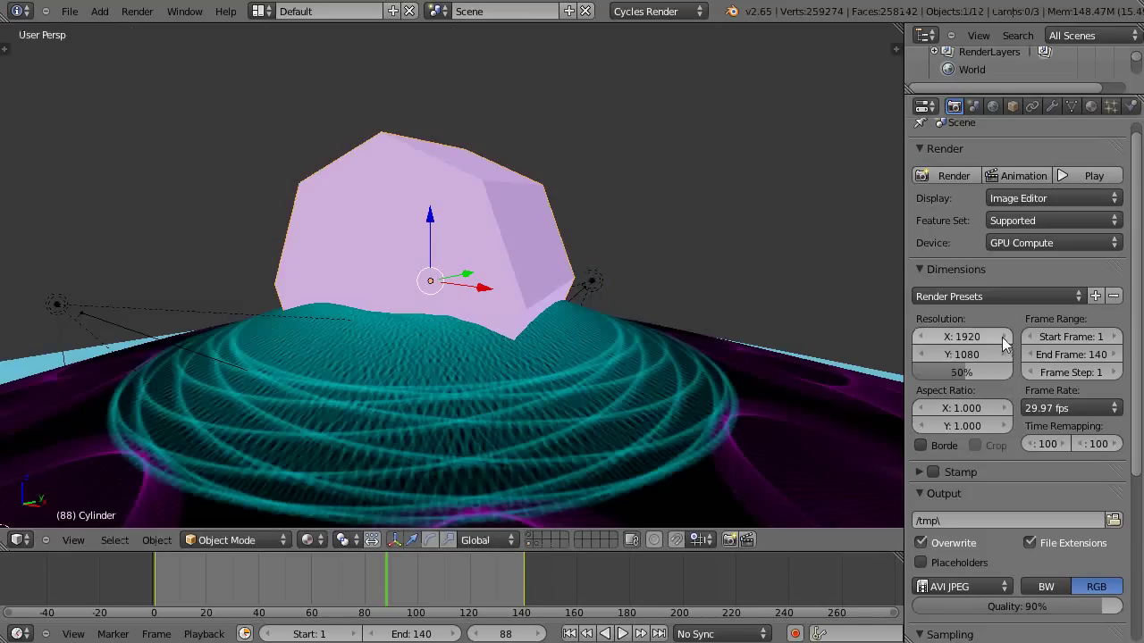
# Step: Apply the HDTV 720p preset, switch the viewport to Rendered shading, and render the animation
pyautogui.click(1077, 297)
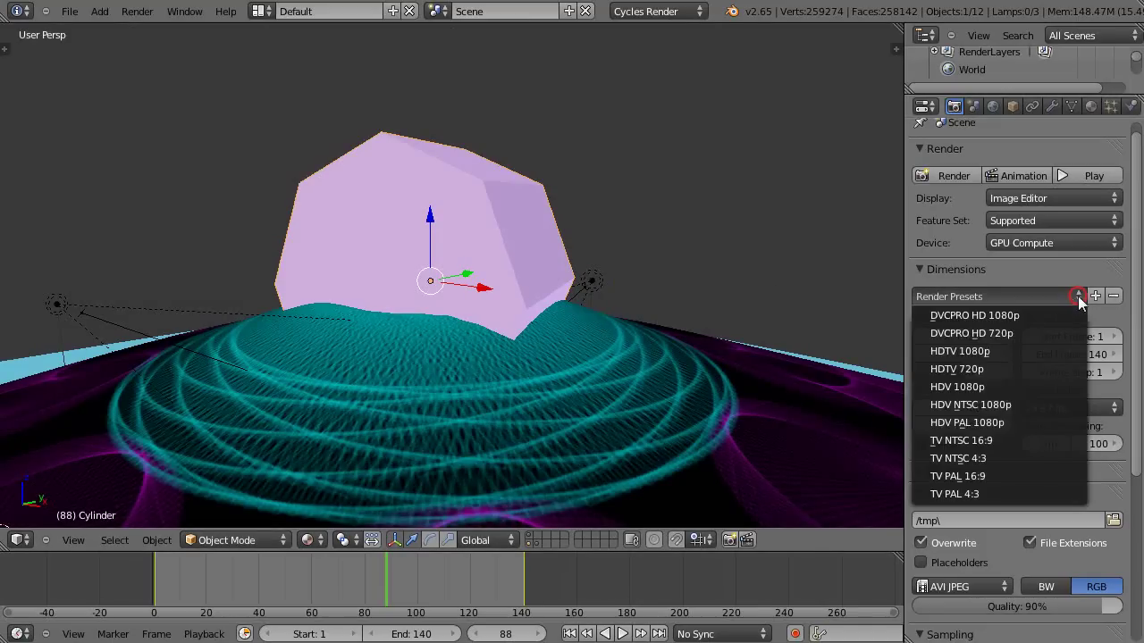
pyautogui.click(967, 372)
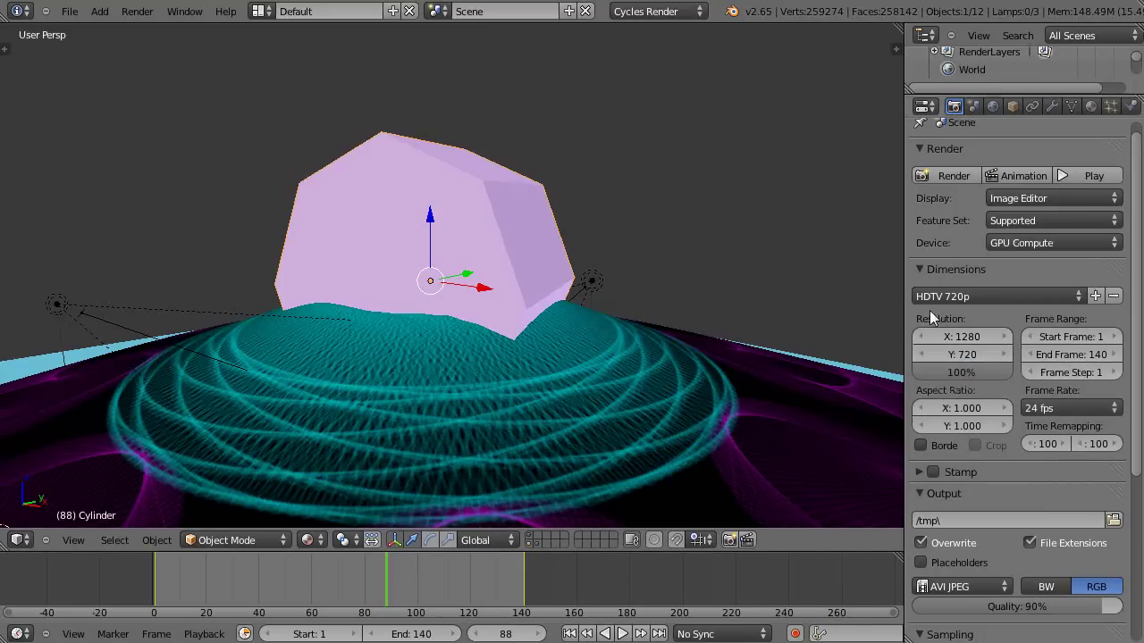
pyautogui.click(306, 540)
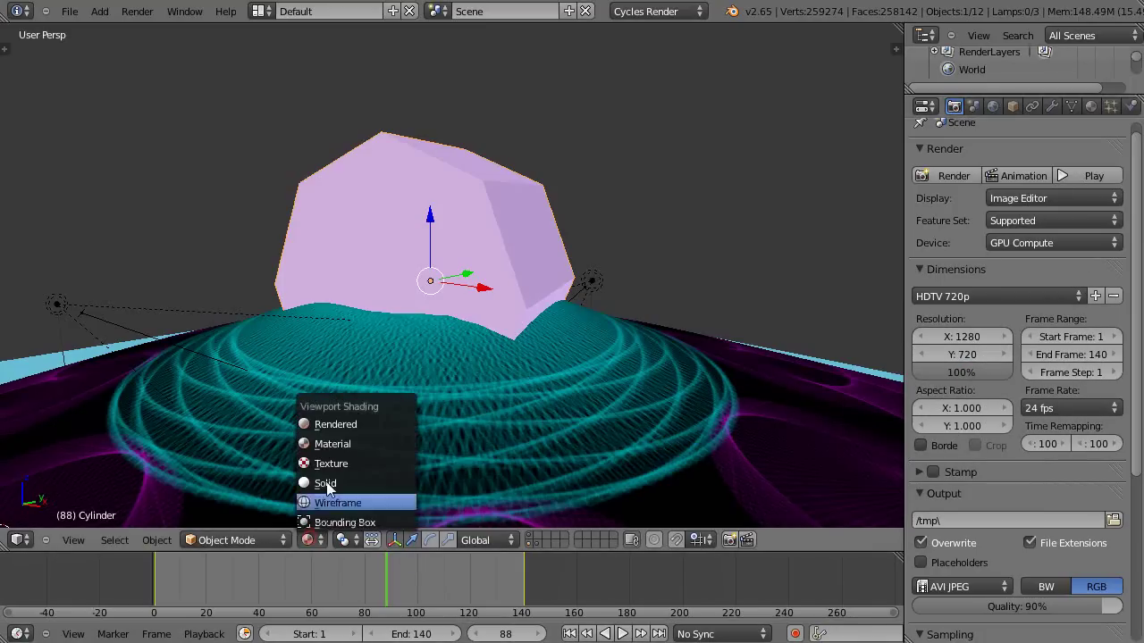
pyautogui.click(341, 425)
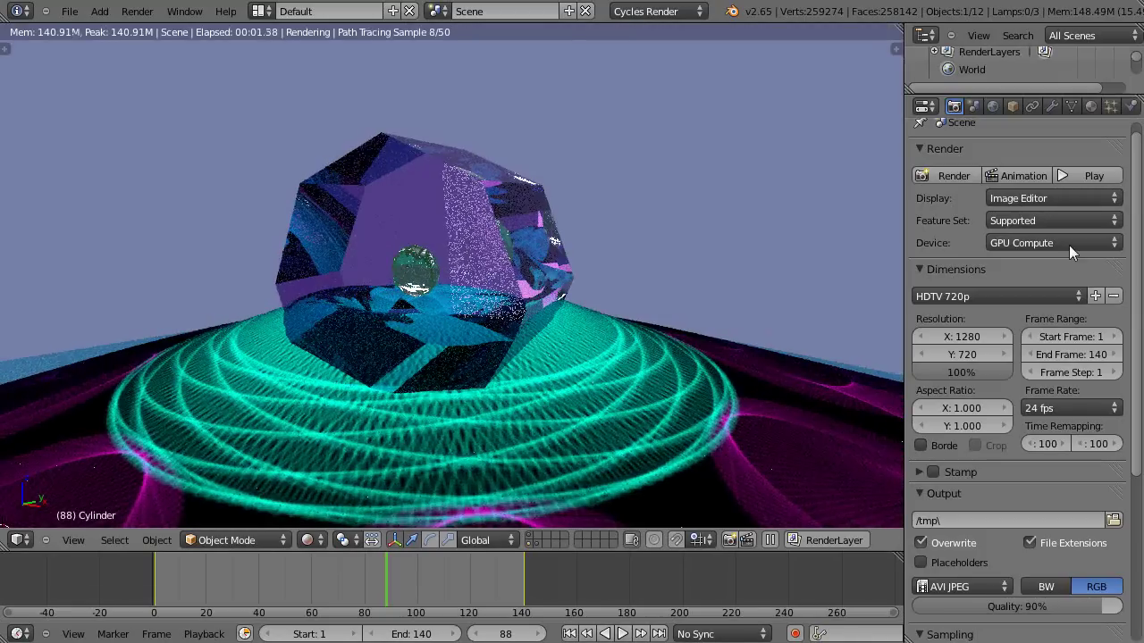
pyautogui.click(1018, 175)
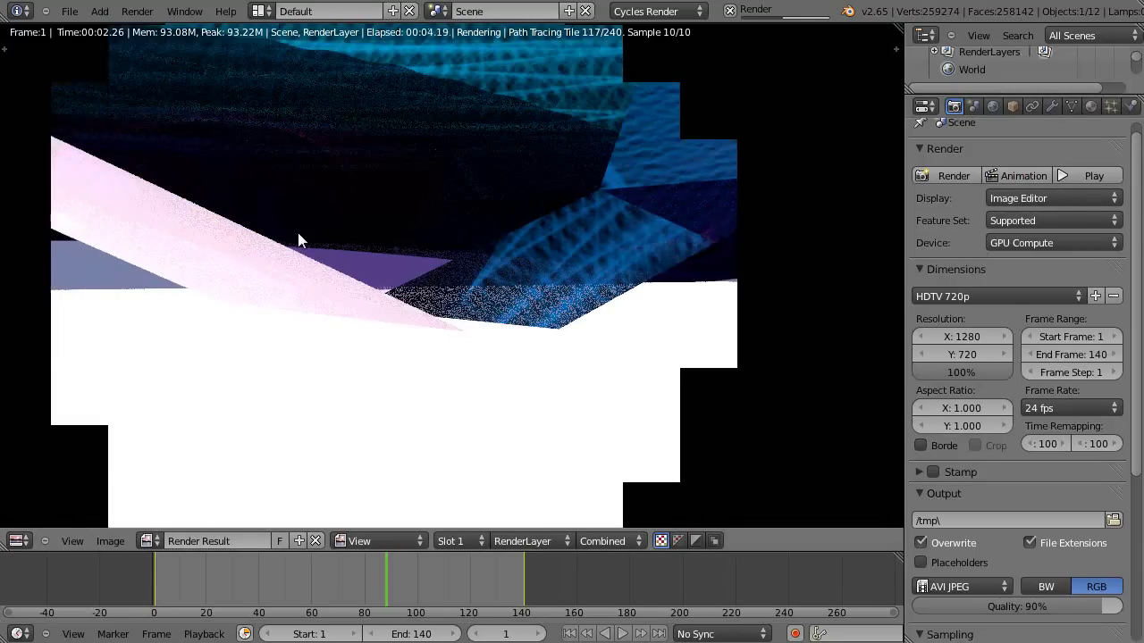
pyautogui.scroll(-3, 339, 245)
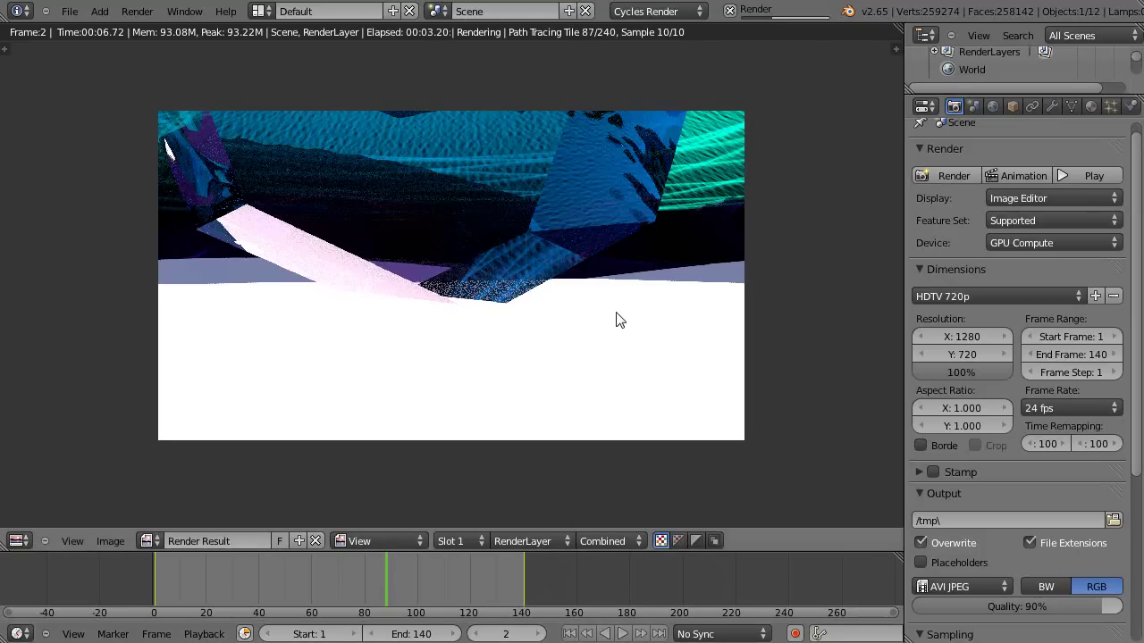
# Step: Cancel the render and frame the rendered preview through the camera view
pyautogui.press('Escape')
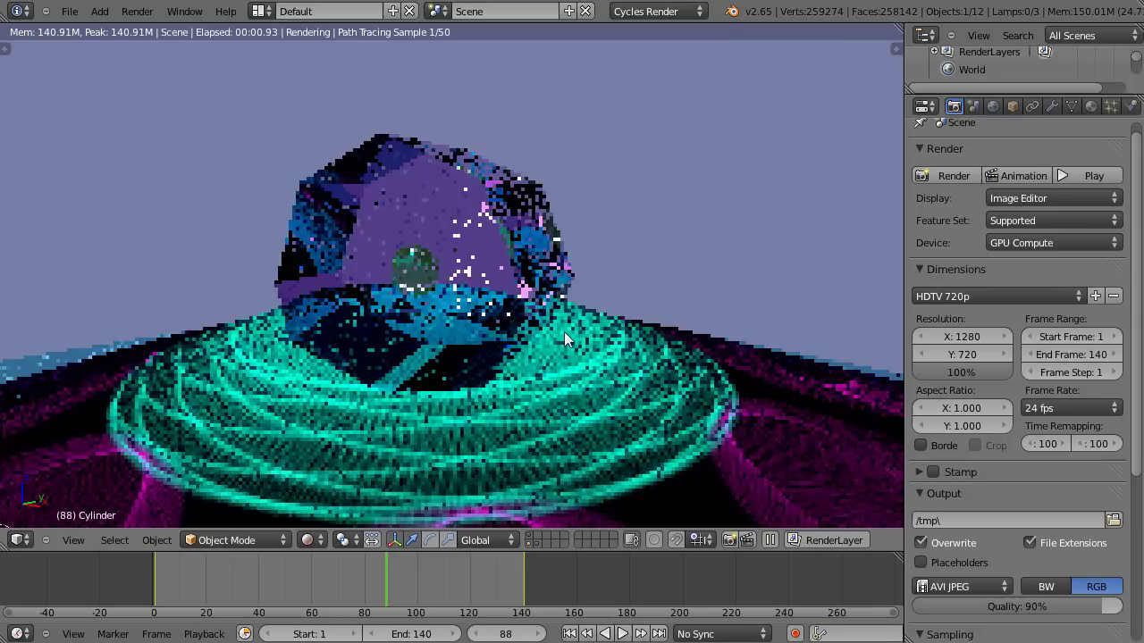
pyautogui.moveTo(564, 331); pyautogui.dragTo(510, 361, button='middle')
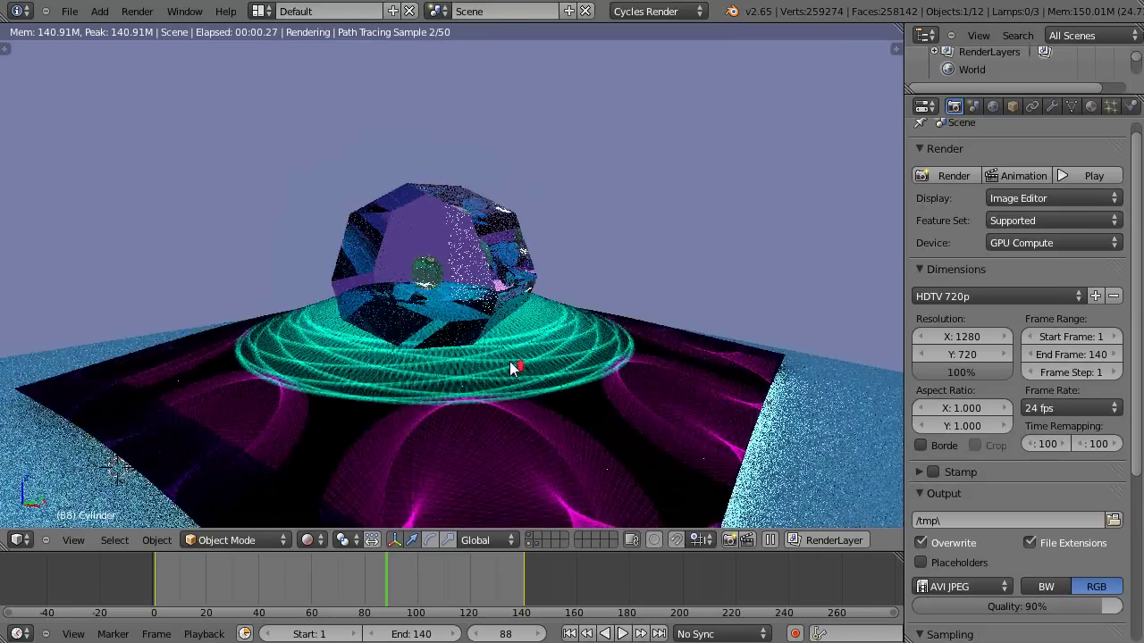
pyautogui.scroll(2, 510, 361)
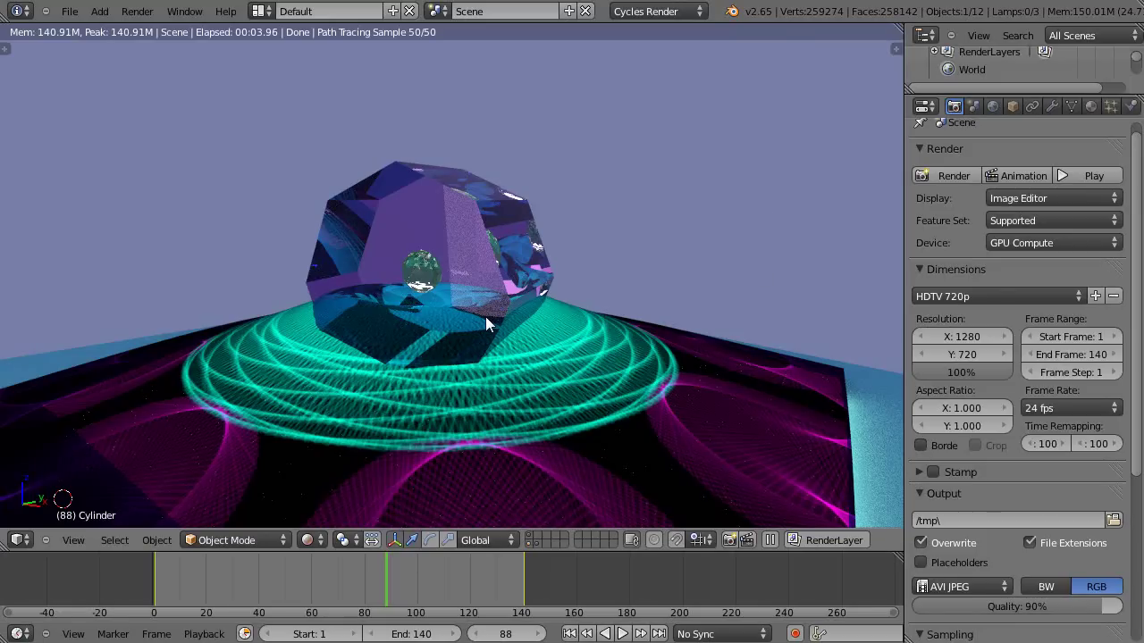
pyautogui.press('KP_0')
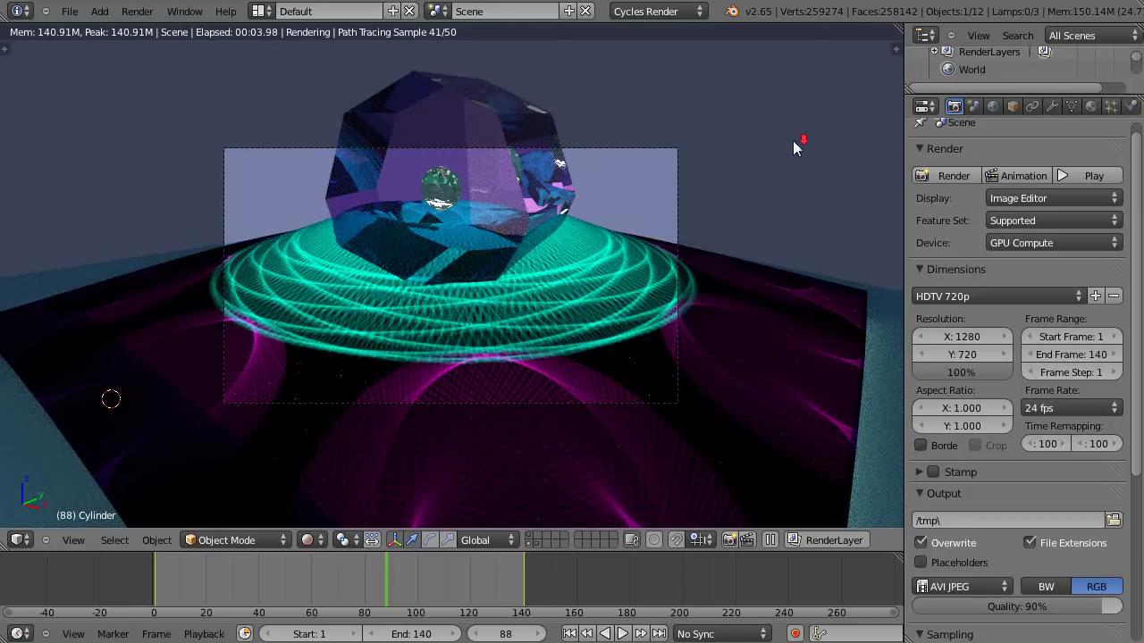
pyautogui.scroll(-2, 794, 179)
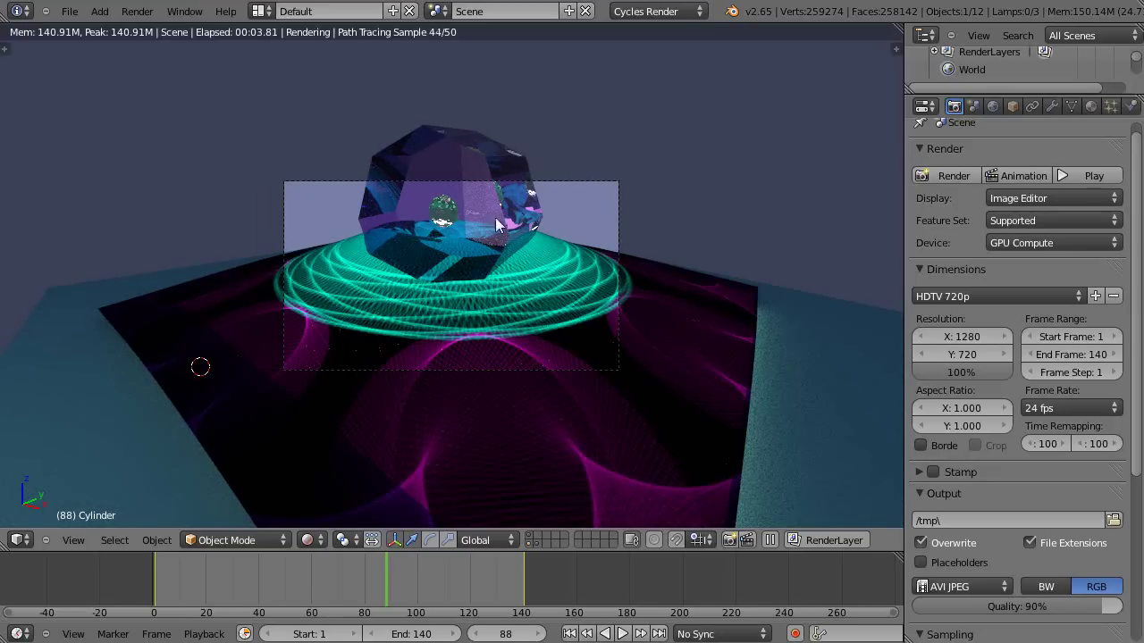
pyautogui.scroll(4, 490, 278)
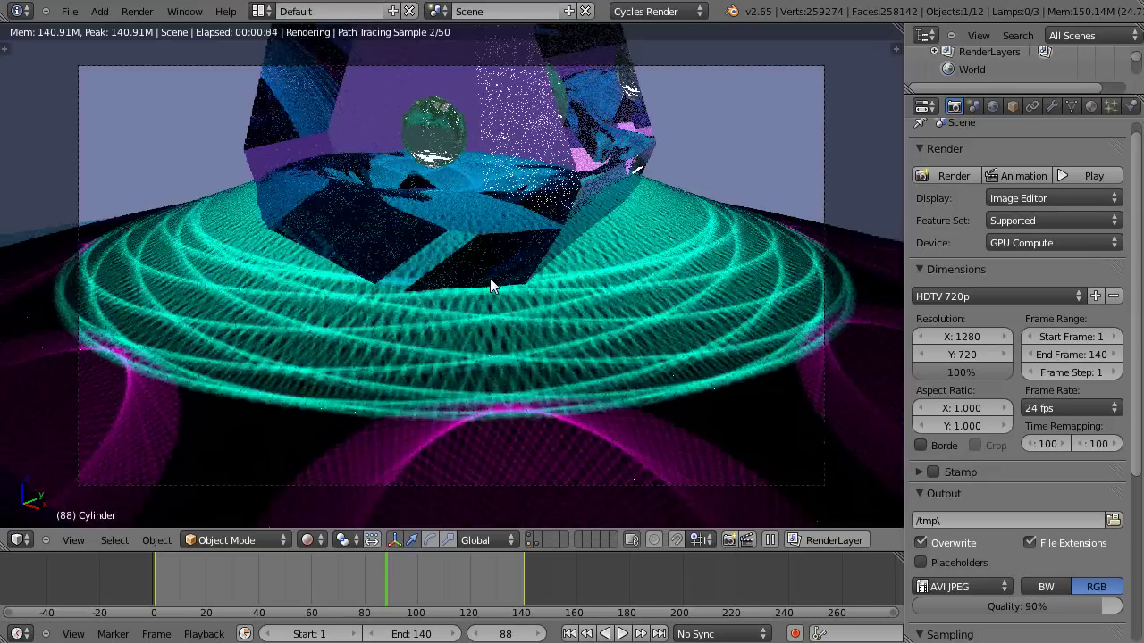
pyautogui.scroll(-1, 490, 282)
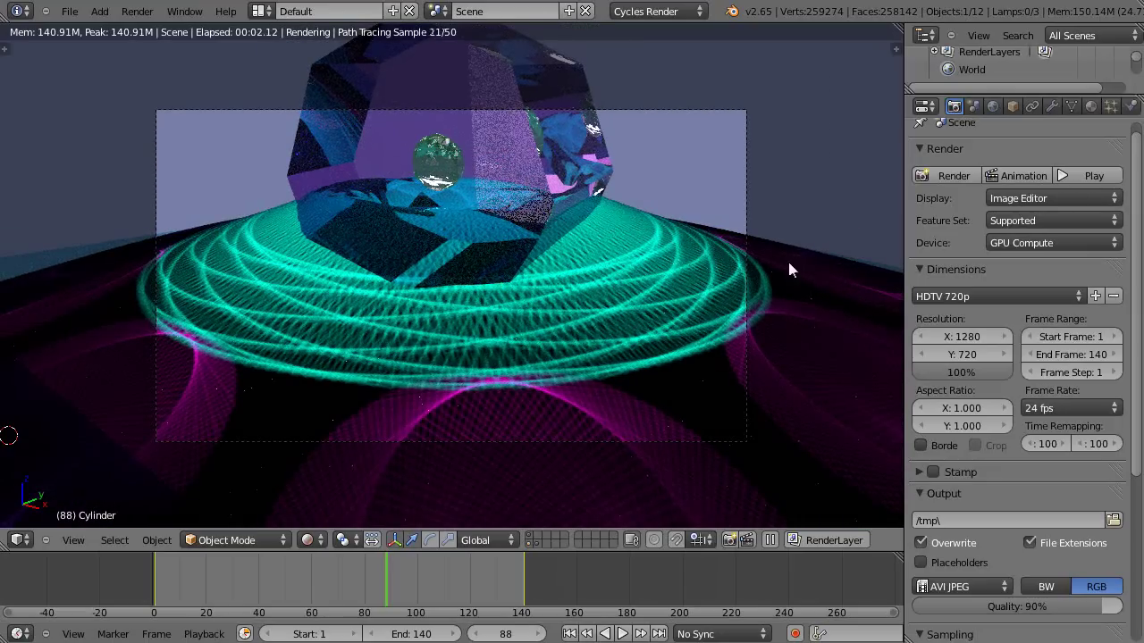
# Step: Start the final 1280×720 AVI JPEG animation render of frames 1–140
pyautogui.click(1009, 176)
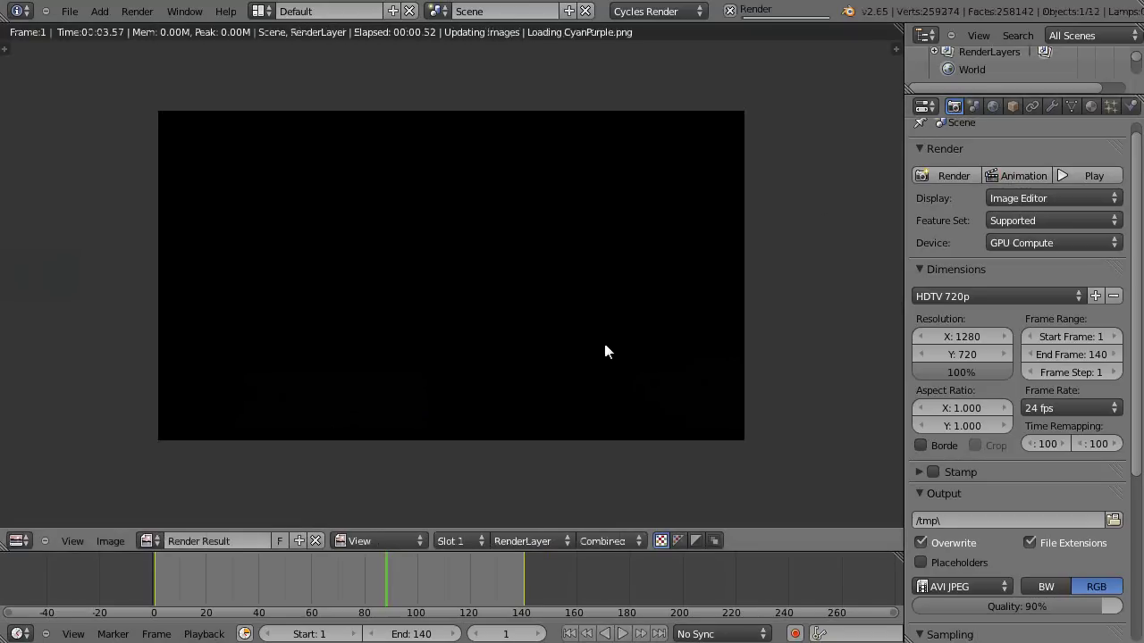